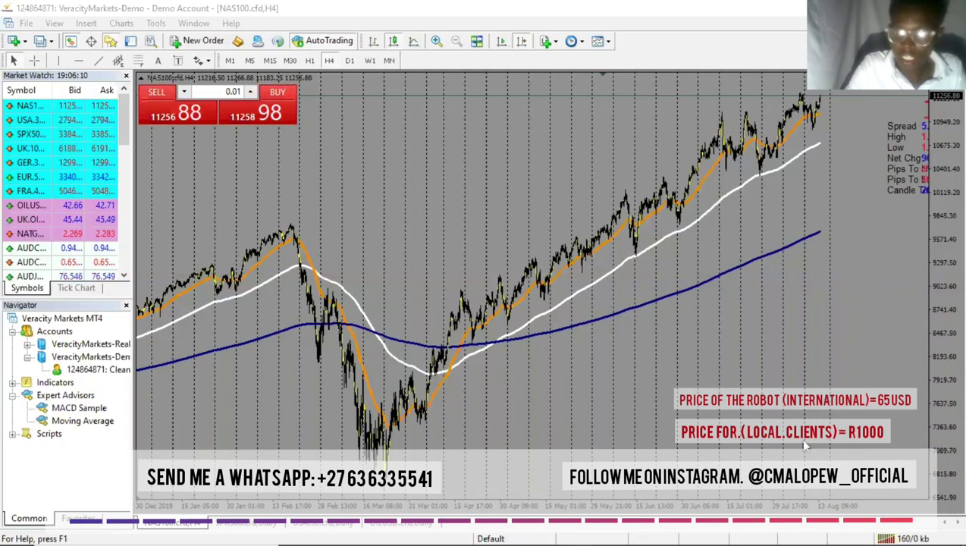
# Step: Switch from MetaTrader 4 to the File Explorer window showing the ROBOT folder
pyautogui.hotkey('alt', 'Tab')
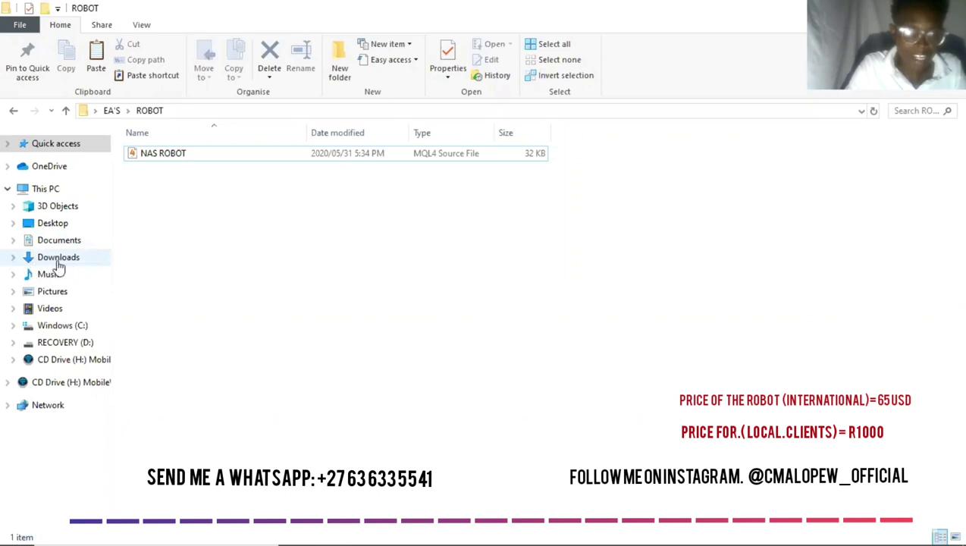
# Step: Copy the NAS ROBOT source file from the ROBOT folder
pyautogui.doubleClick(180, 152)
pyautogui.rightClick(180, 152)
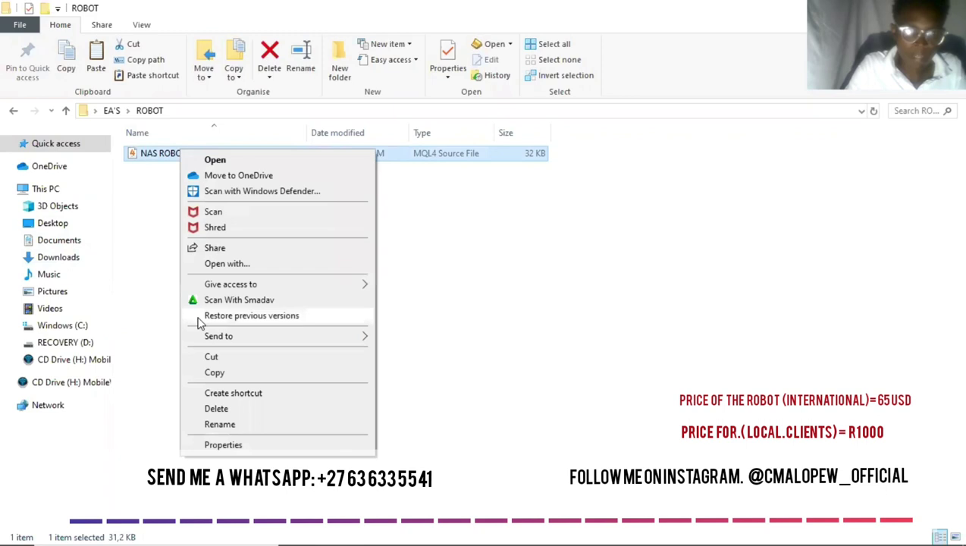
pyautogui.click(214, 372)
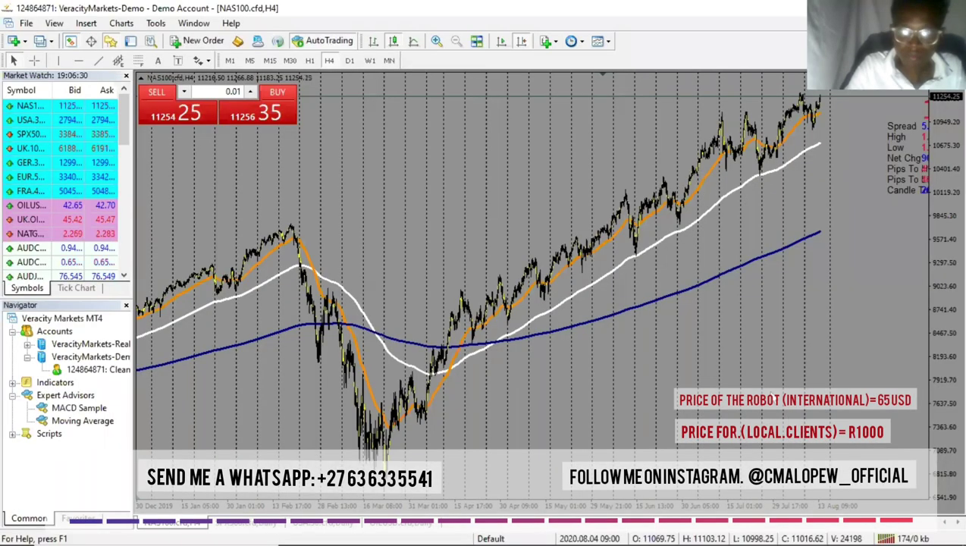
# Step: Launch MetaEditor from the MetaTrader 4 toolbar
pyautogui.click(238, 43)
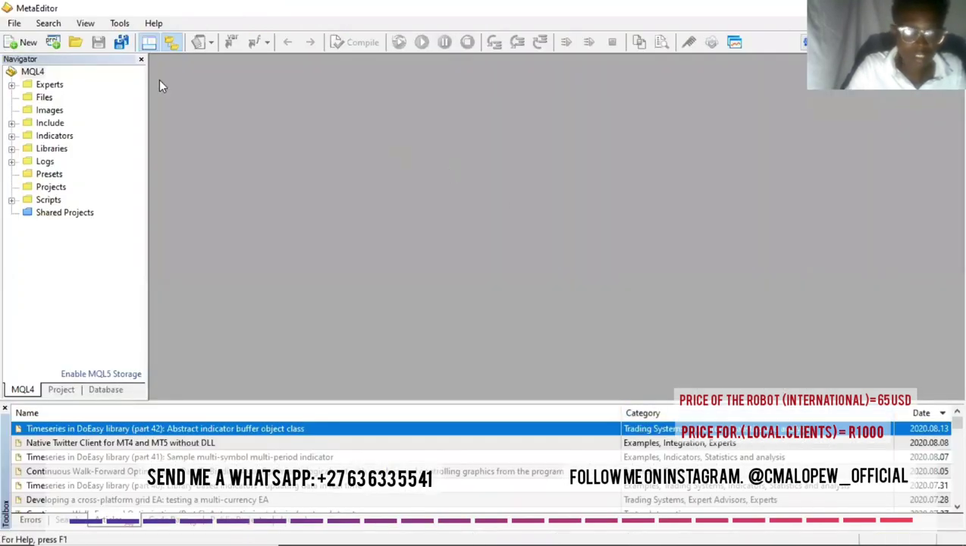
# Step: Open the Experts folder from MetaEditor's Navigator in File Explorer
pyautogui.click(58, 85)
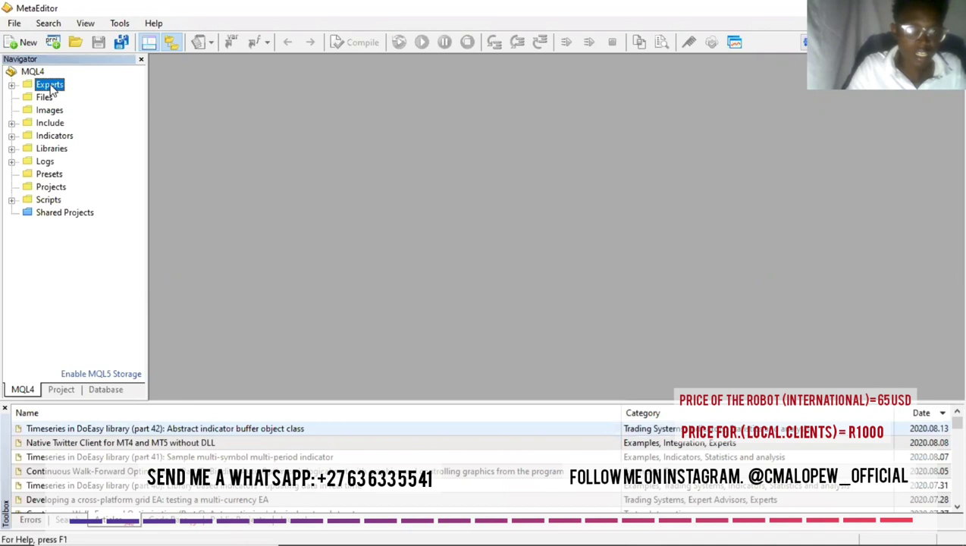
pyautogui.rightClick(51, 90)
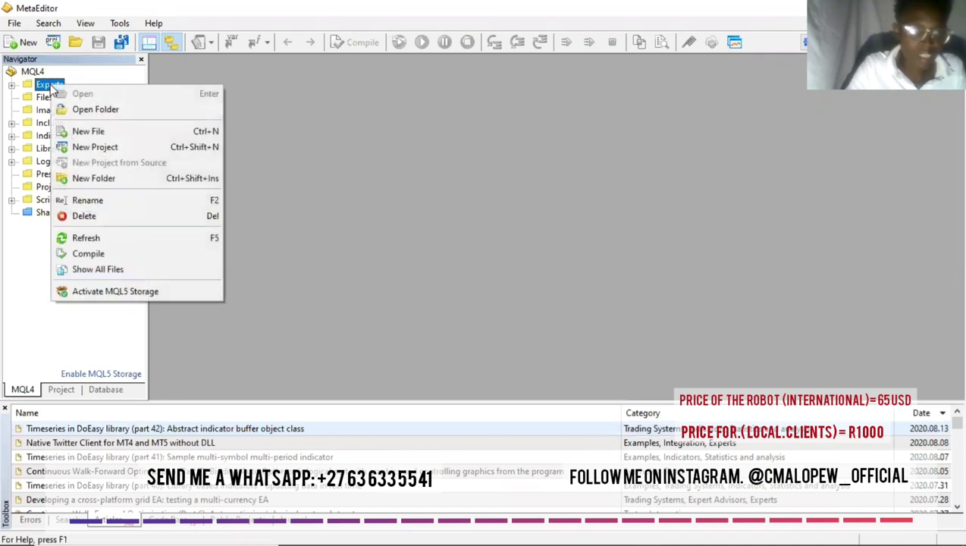
pyautogui.click(118, 111)
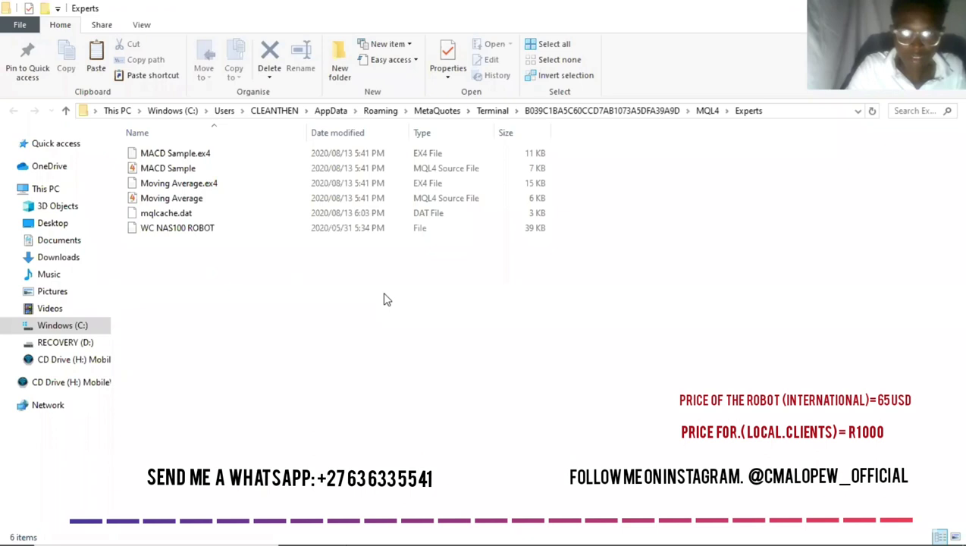
# Step: Paste NAS ROBOT into the MQL4 Experts folder and switch back to MetaTrader 4
pyautogui.rightClick(149, 265)
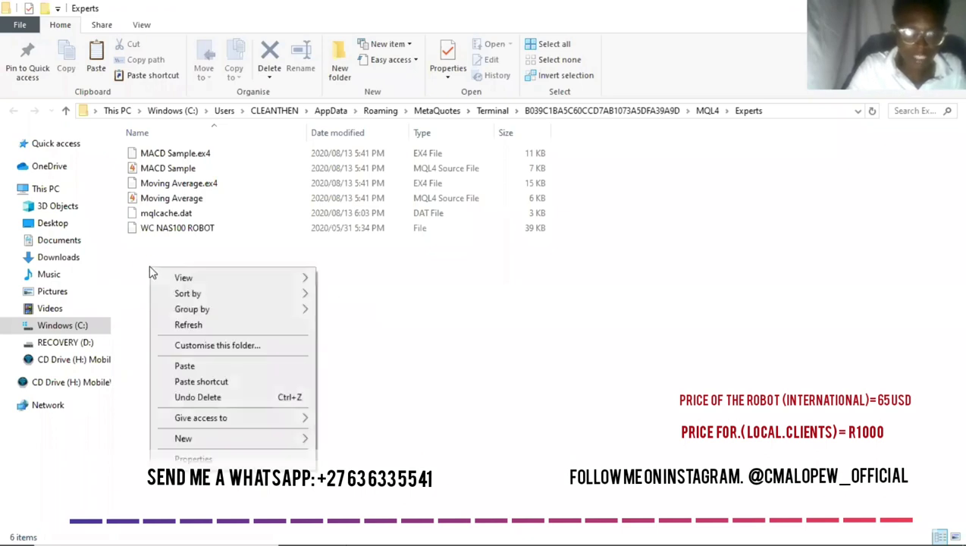
pyautogui.click(182, 366)
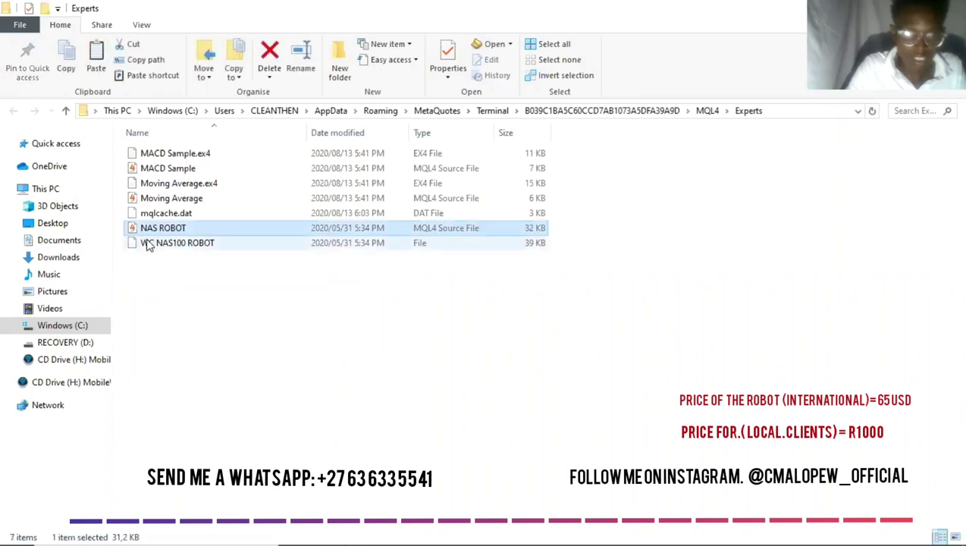
pyautogui.click(182, 228)
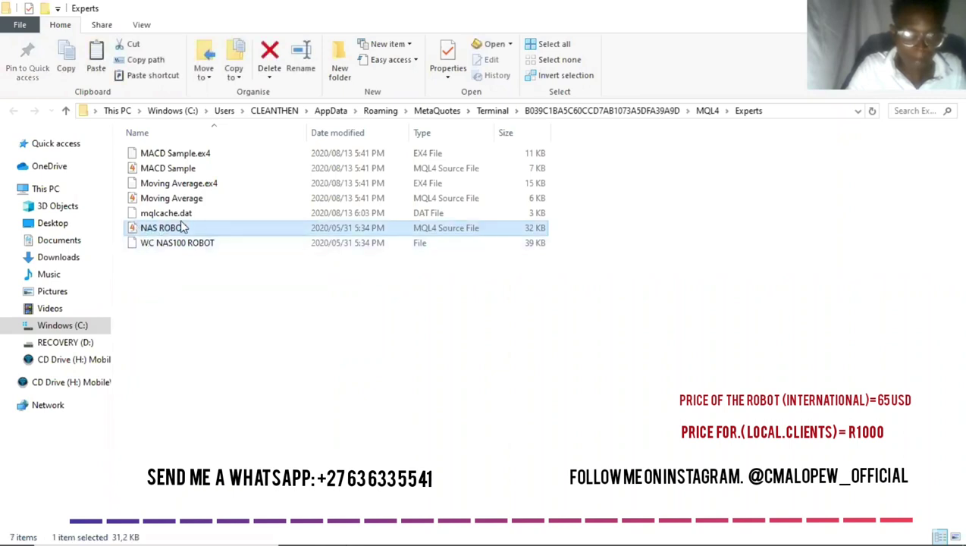
pyautogui.click(211, 317)
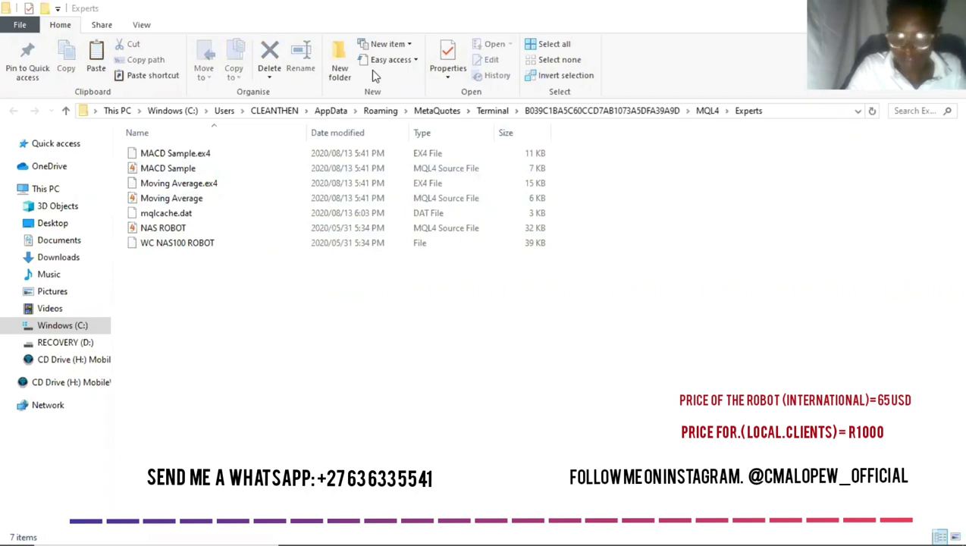
pyautogui.hotkey('alt', 'Tab')
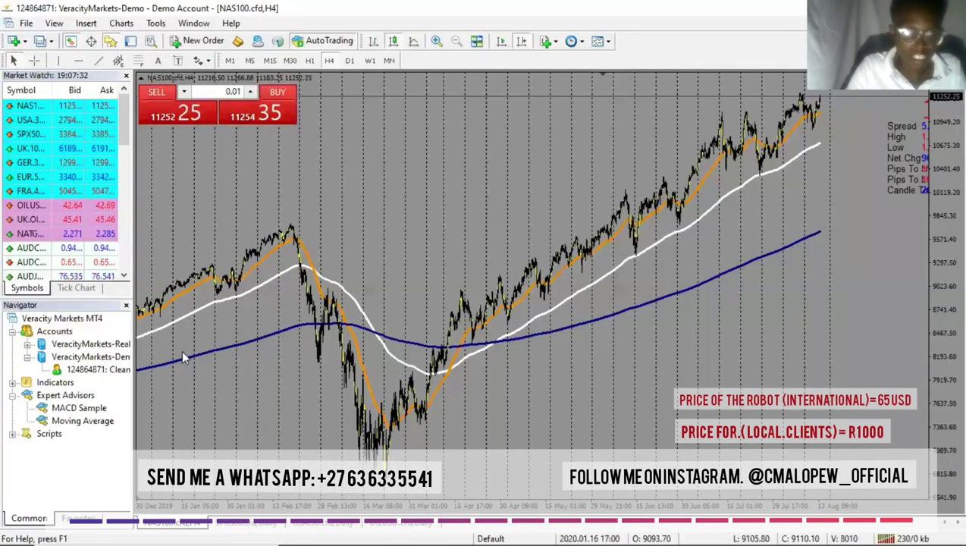
# Step: Refresh the Expert Advisors list and attach NAS ROBOT to the NAS100 chart
pyautogui.rightClick(112, 396)
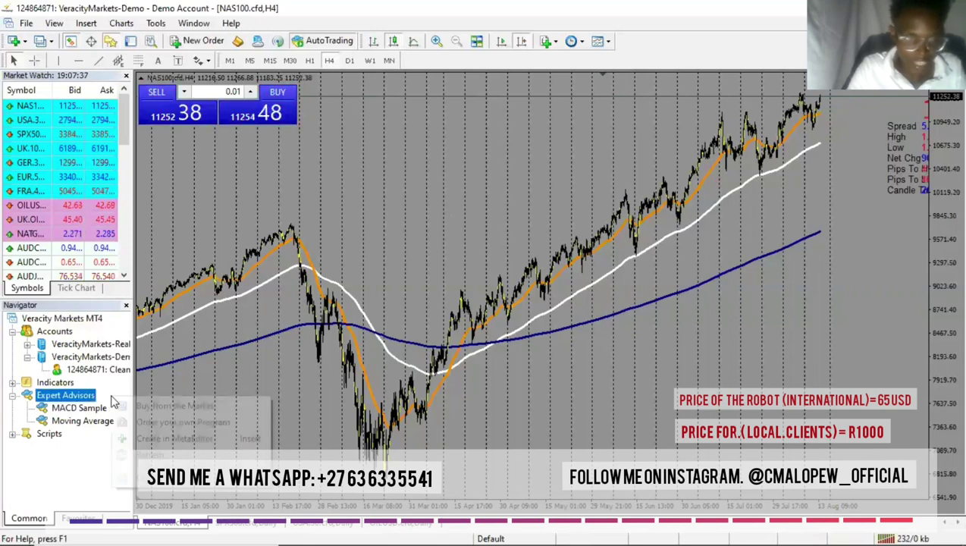
pyautogui.click(144, 454)
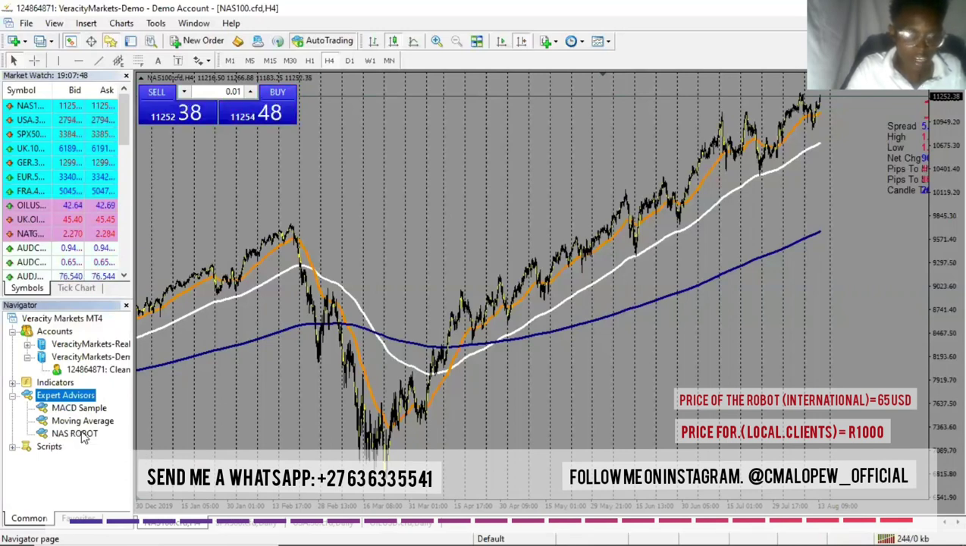
pyautogui.rightClick(83, 435)
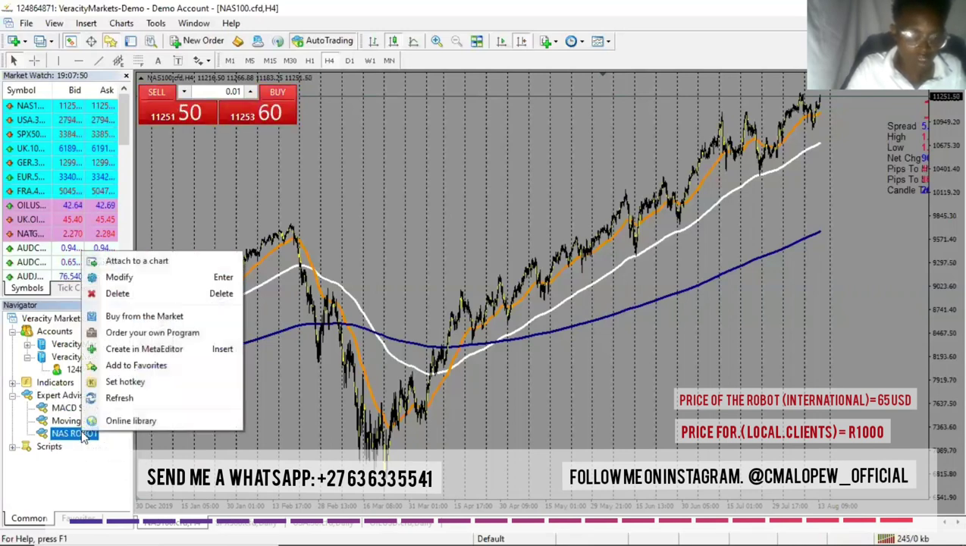
pyautogui.click(141, 263)
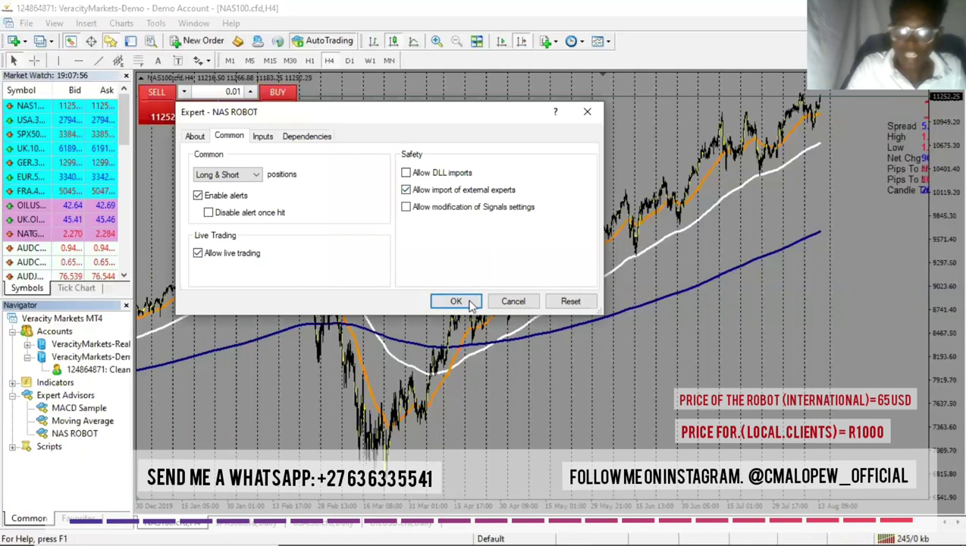
# Step: Keep live trading allowed, set LotSize to 0.03 on the Inputs tab, and confirm
pyautogui.click(198, 253)
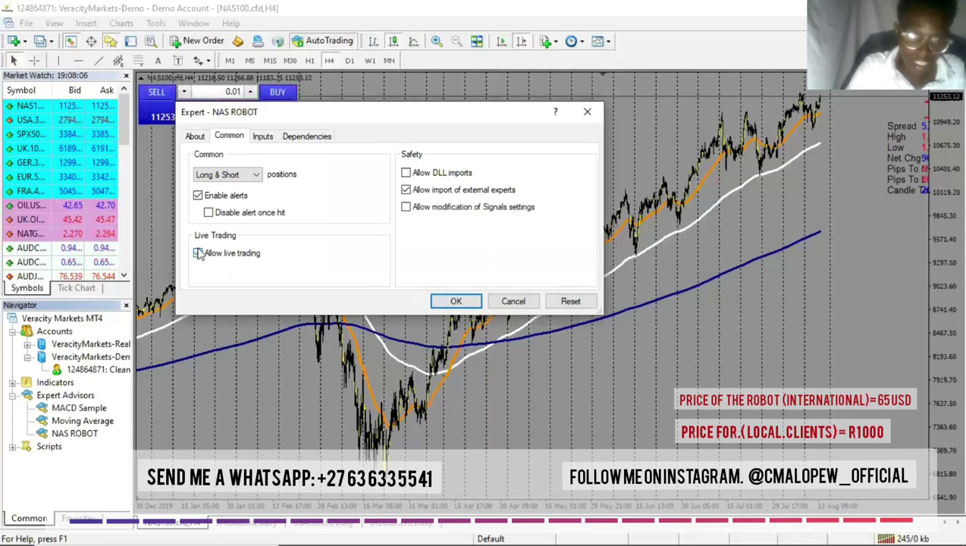
pyautogui.click(198, 253)
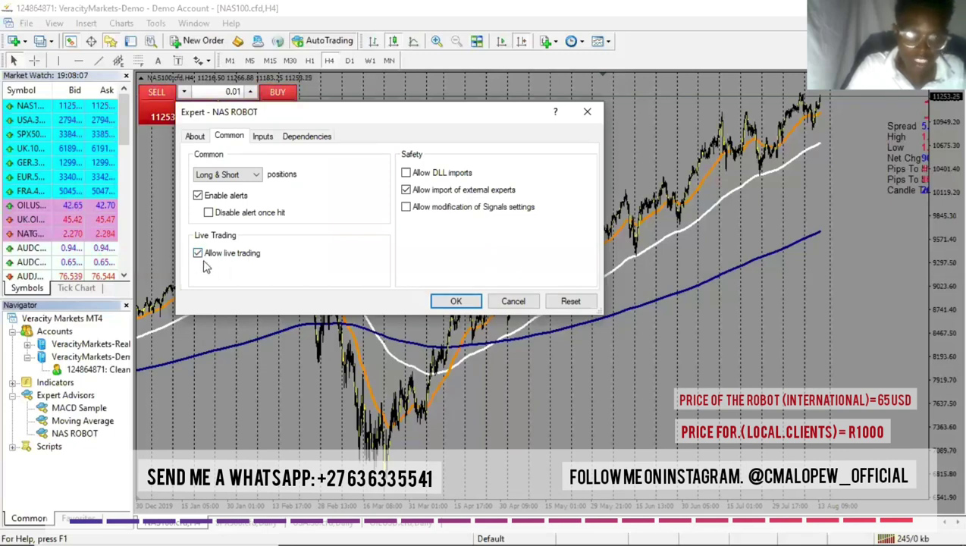
pyautogui.click(263, 137)
pyautogui.click(377, 218)
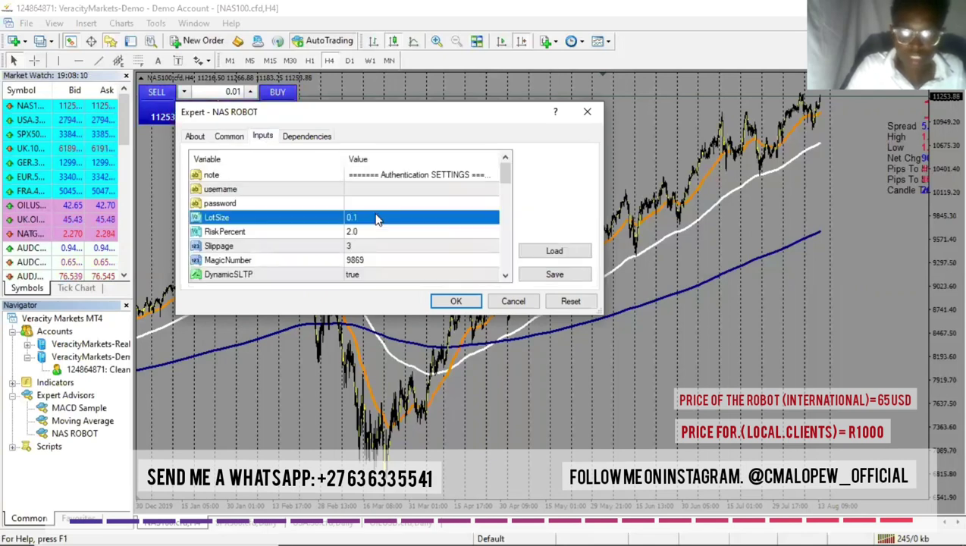
pyautogui.click(373, 219)
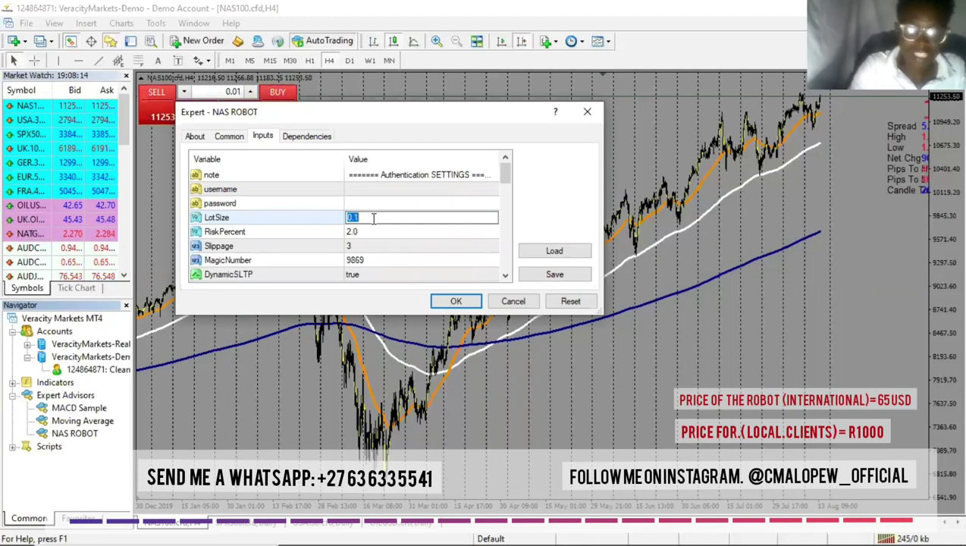
pyautogui.write('0.')
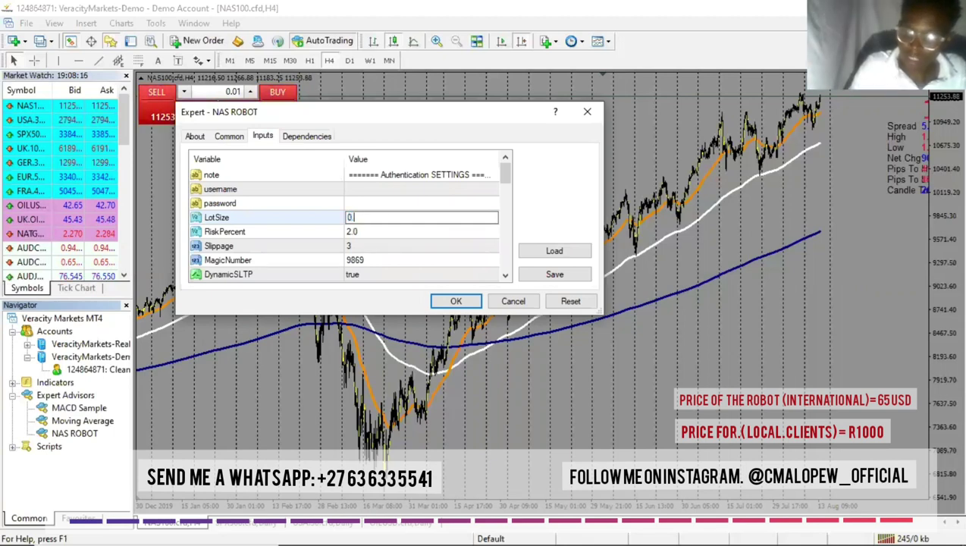
pyautogui.write('03')
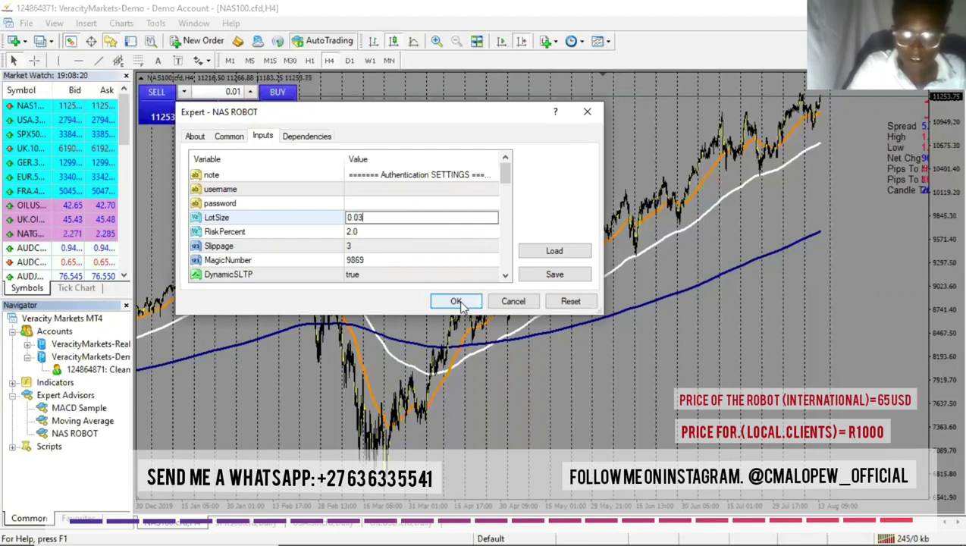
pyautogui.press('Return')
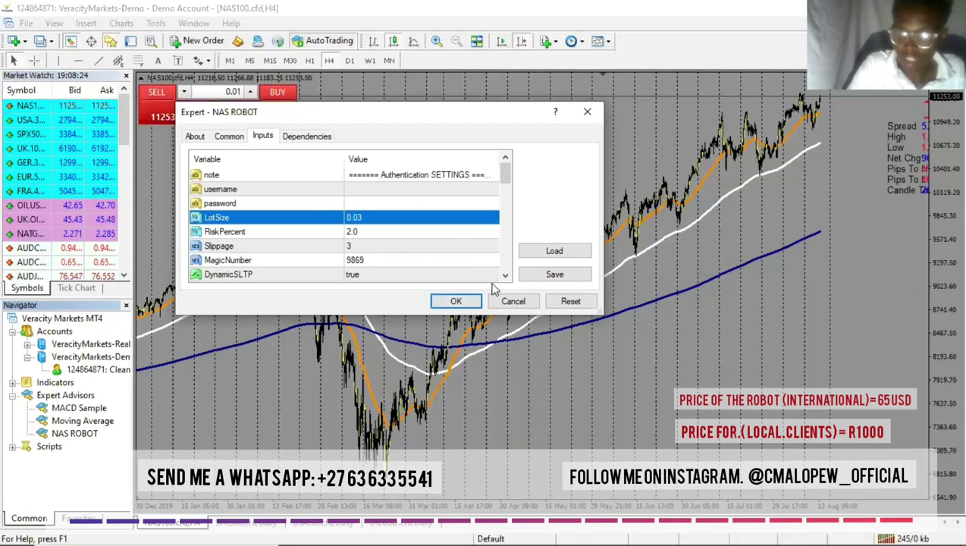
pyautogui.click(455, 301)
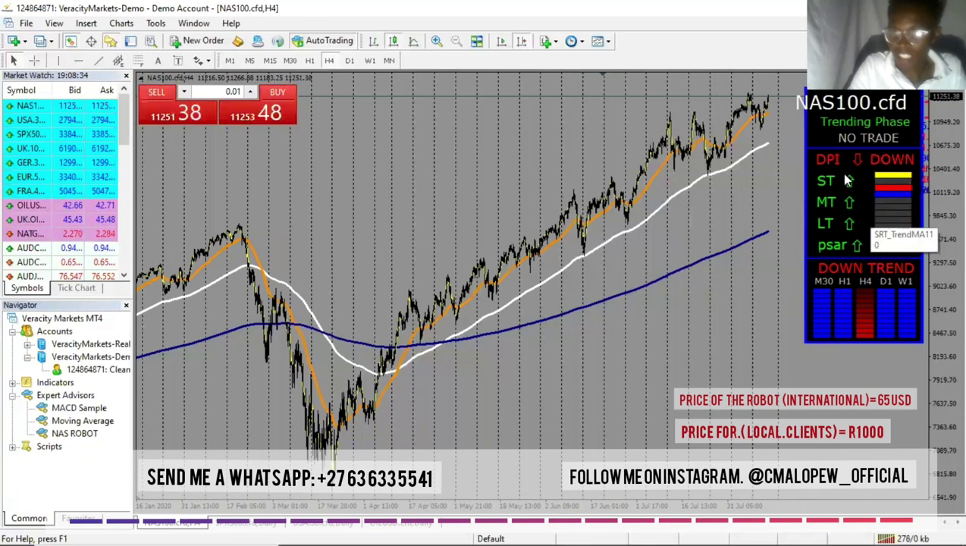
# Step: Toggle the AutoTrading button so it ends up enabled (green)
pyautogui.click(303, 43)
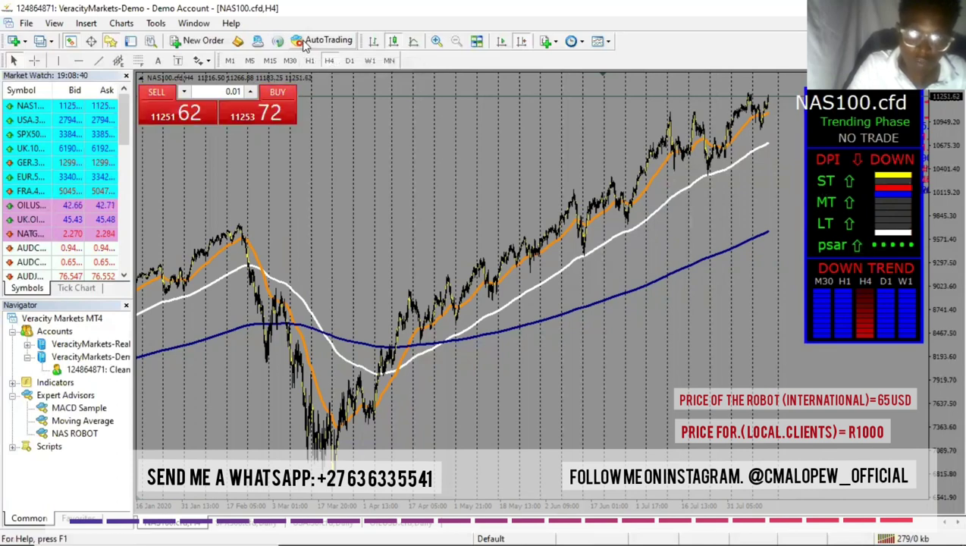
pyautogui.click(302, 44)
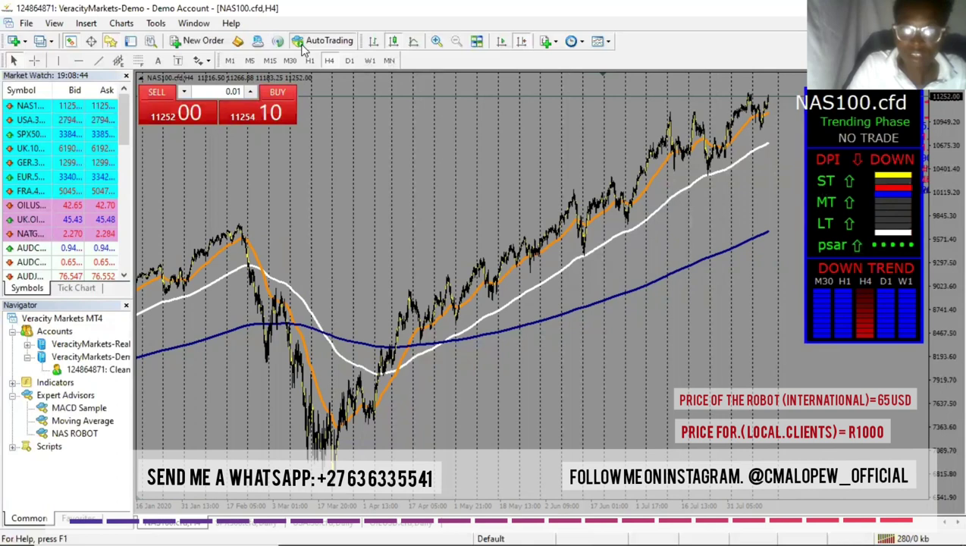
pyautogui.click(298, 43)
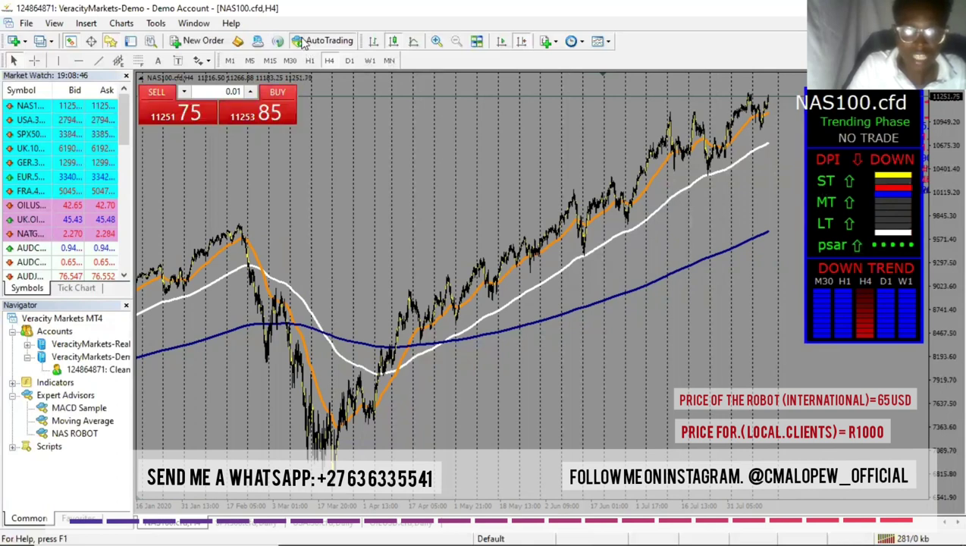
pyautogui.click(300, 42)
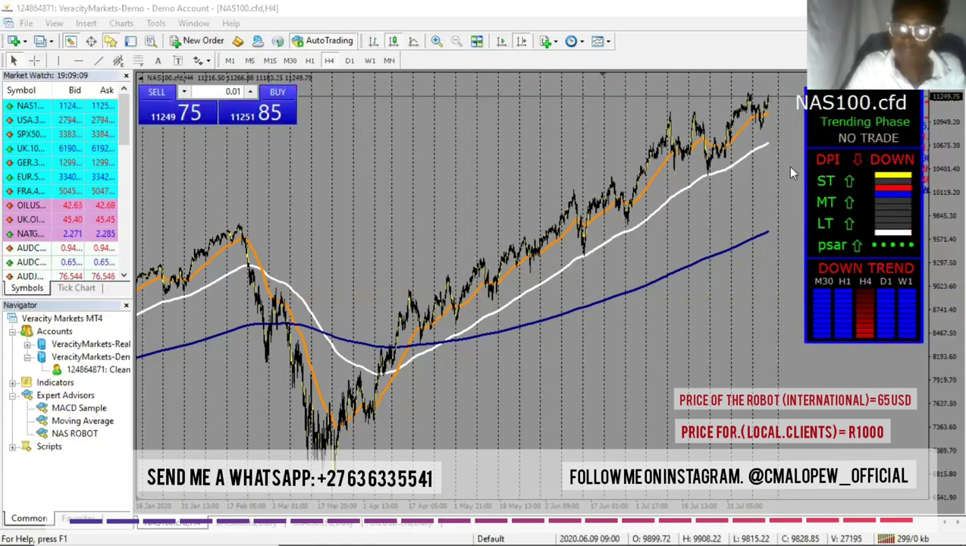
pyautogui.rightClick(859, 190)
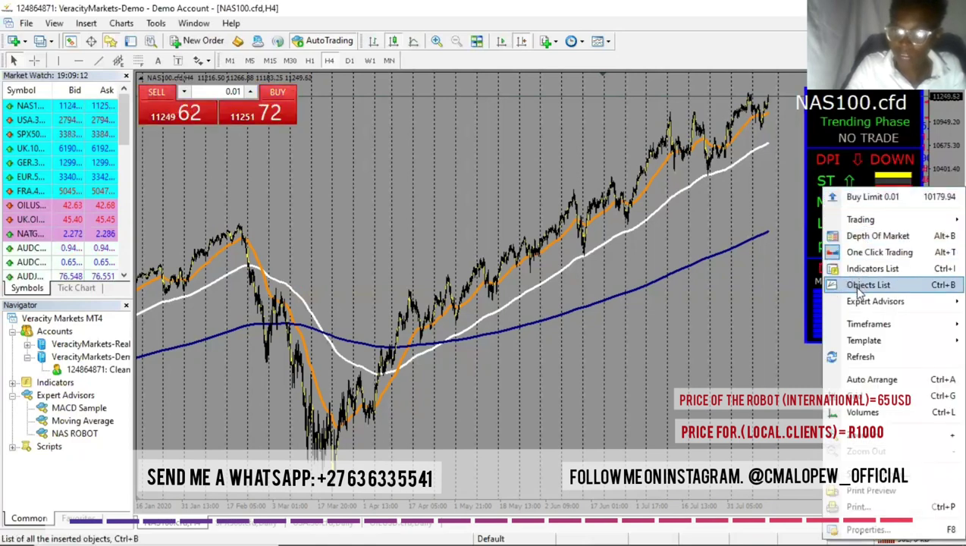
pyautogui.moveTo(858, 307)
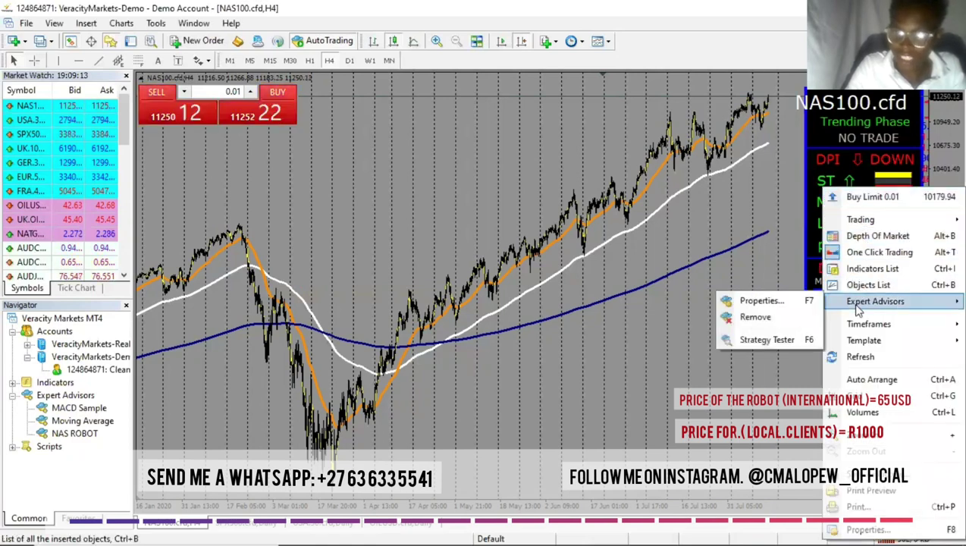
pyautogui.click(762, 301)
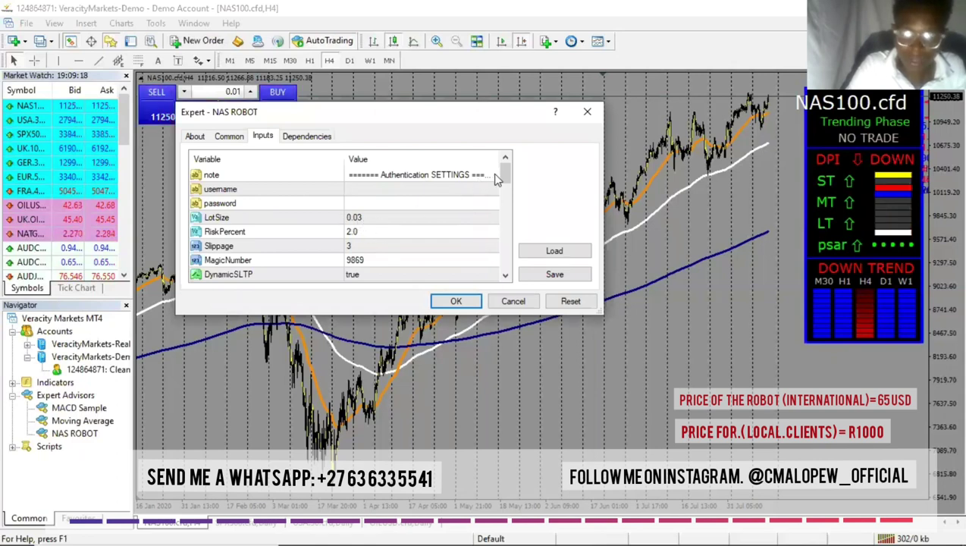
pyautogui.moveTo(506, 182); pyautogui.dragTo(507, 201)
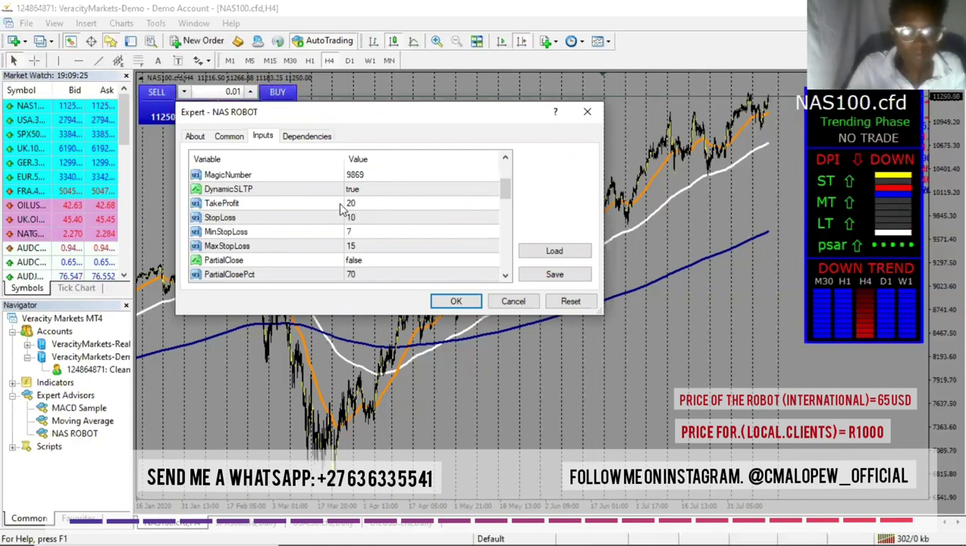
pyautogui.click(455, 302)
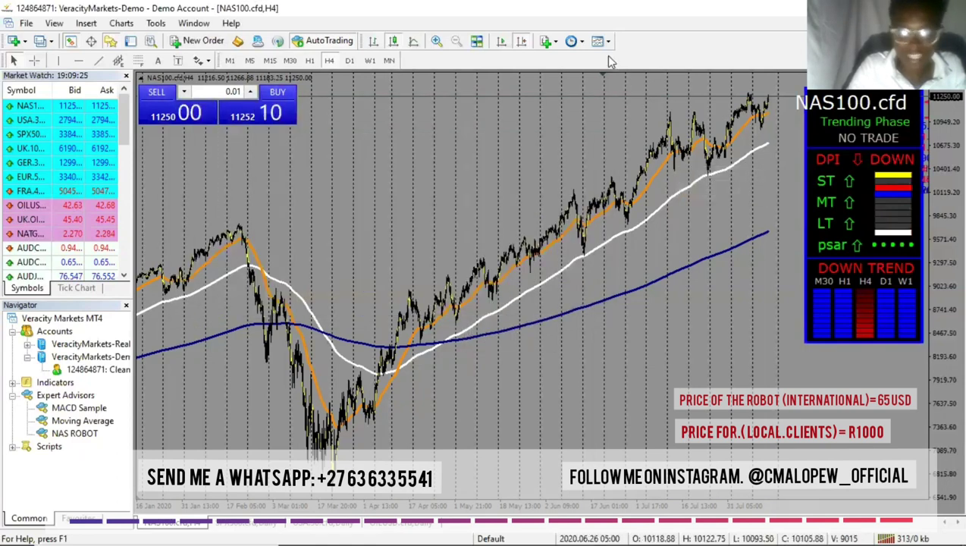